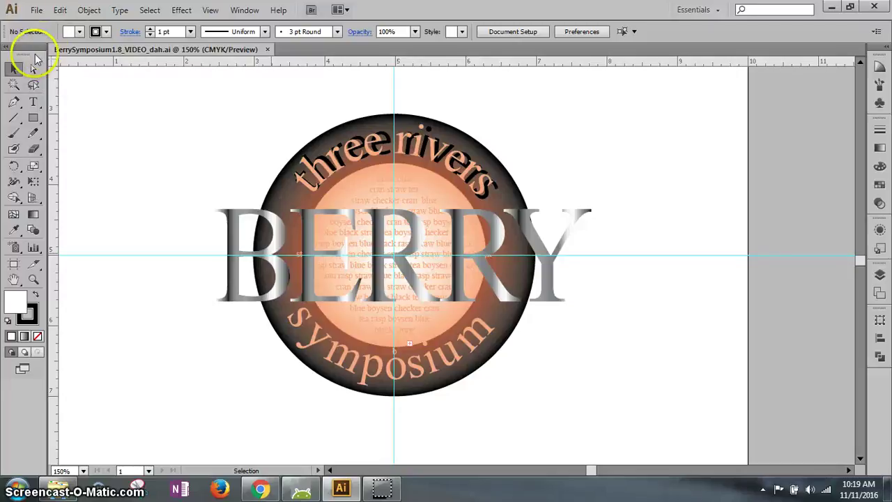
Redirect the BERRY metallic gradient to run vertically from the top of the letters to the bottom
left_click(234, 230)
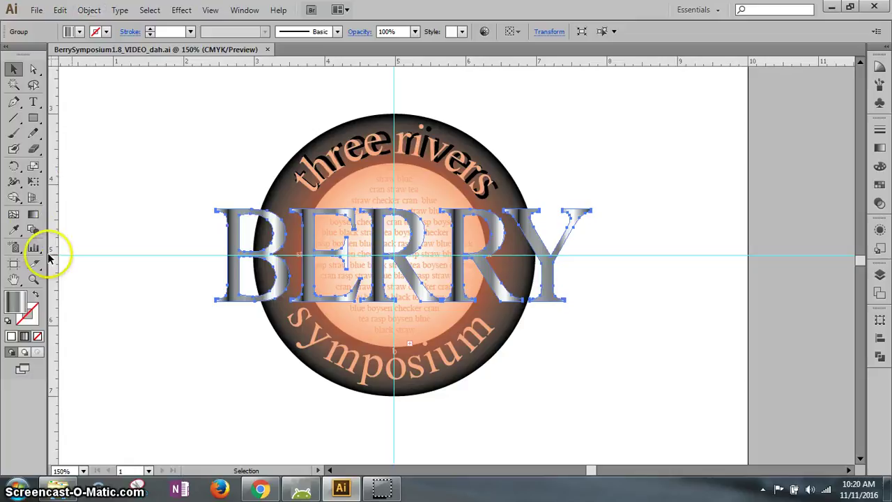
left_click(33, 216)
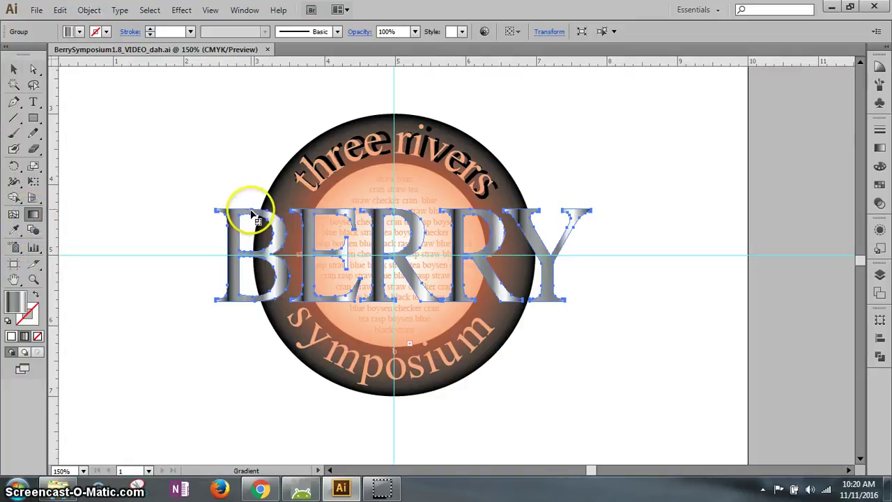
left_click_drag(251, 209, 251, 298)
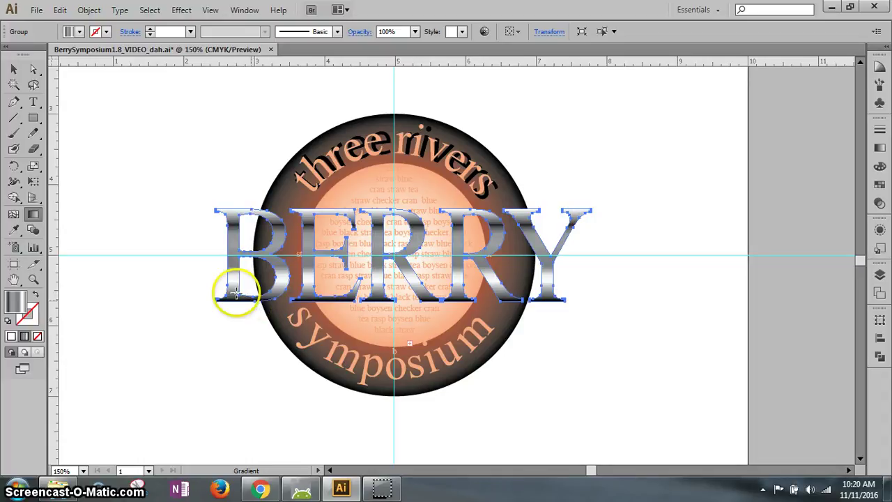
key("v")
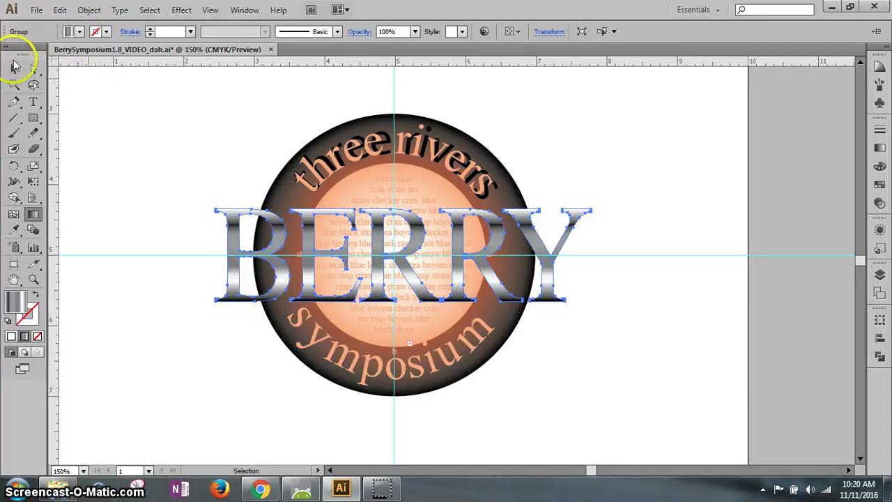
left_click(13, 69)
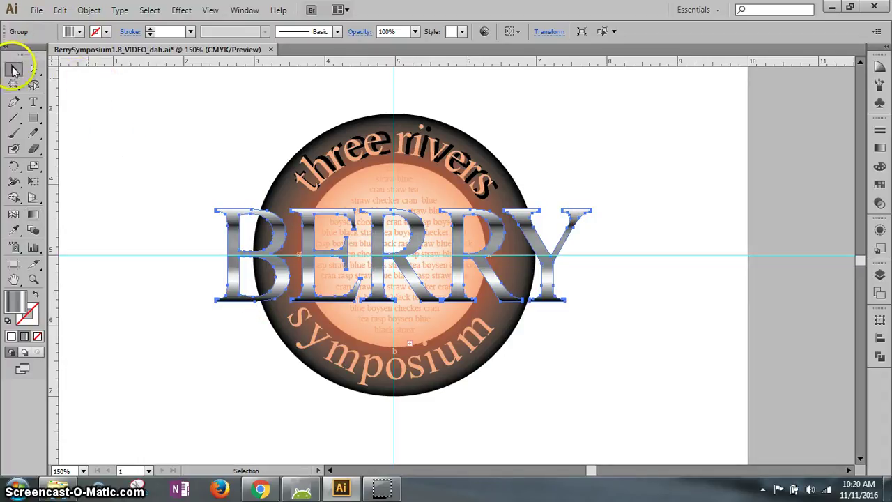
Slide the red stop of the circle's radial gradient outward toward the rim for a glowing ring
left_click(282, 188)
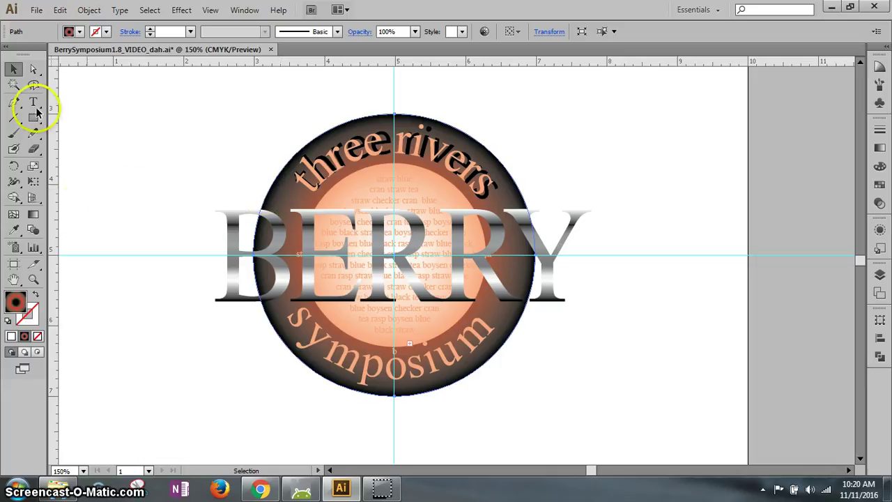
left_click(33, 214)
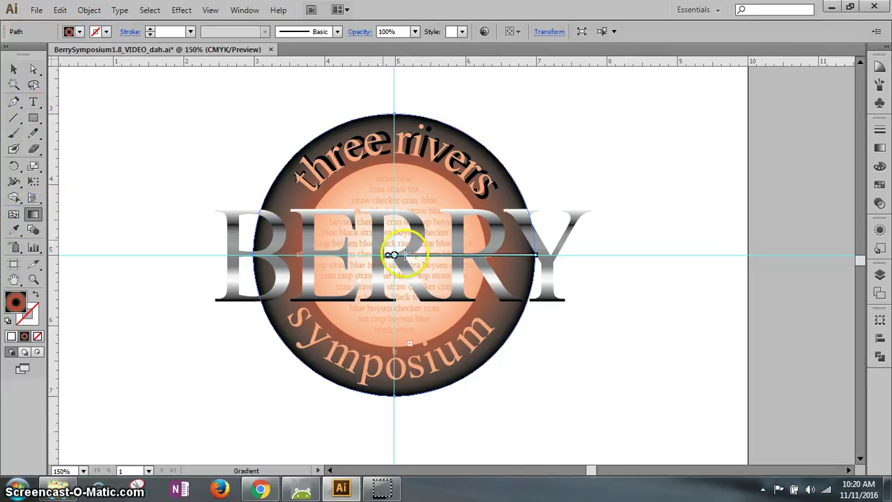
mouse_move(432, 258)
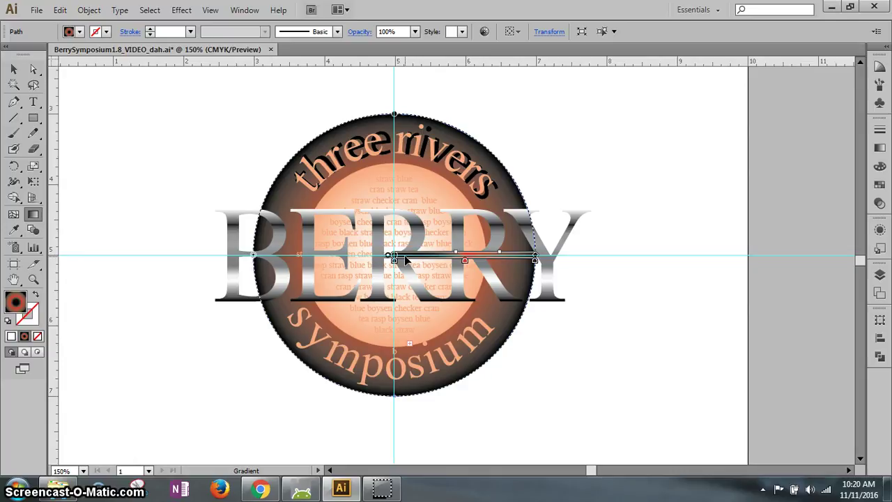
left_click_drag(484, 258, 463, 259)
left_click(431, 259)
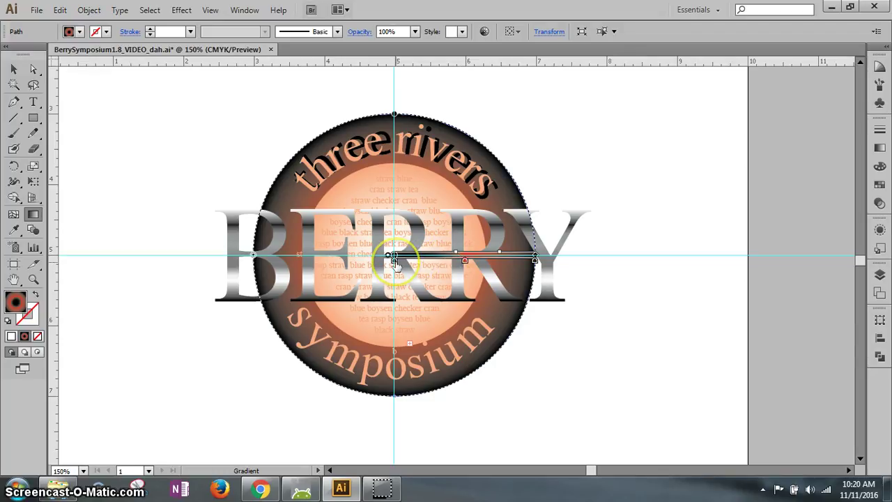
left_click_drag(394, 259, 506, 262)
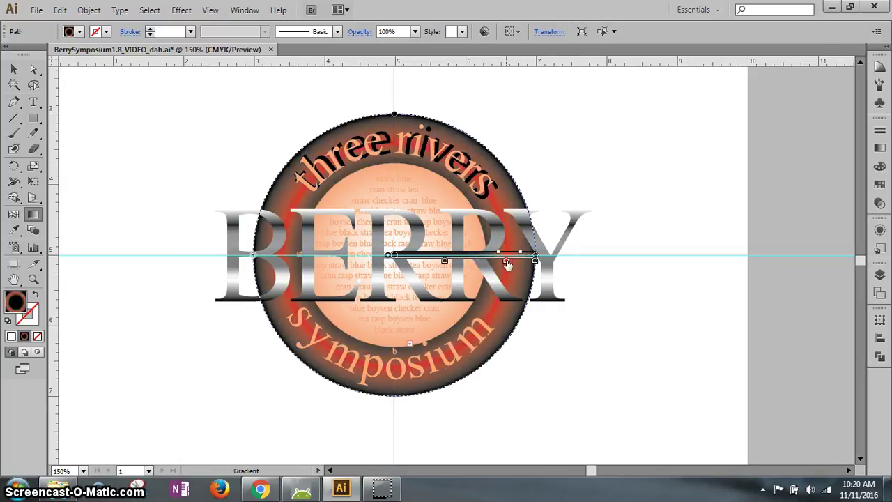
left_click(507, 262)
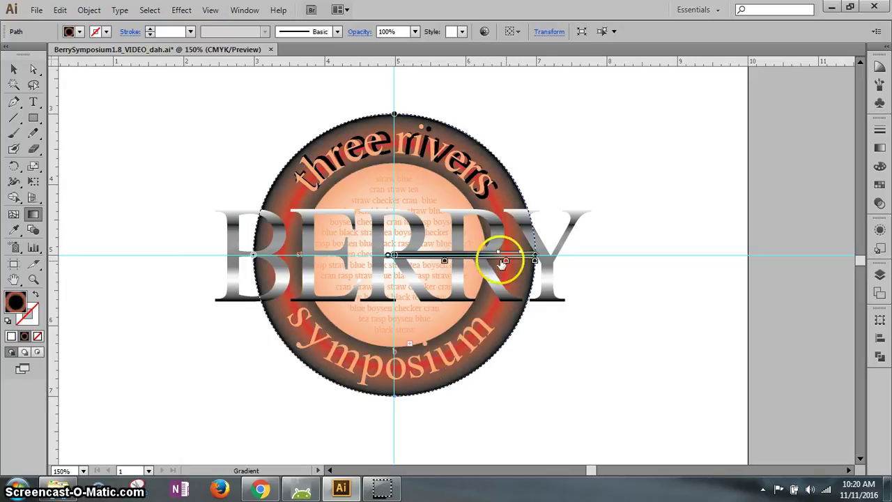
left_click(445, 262)
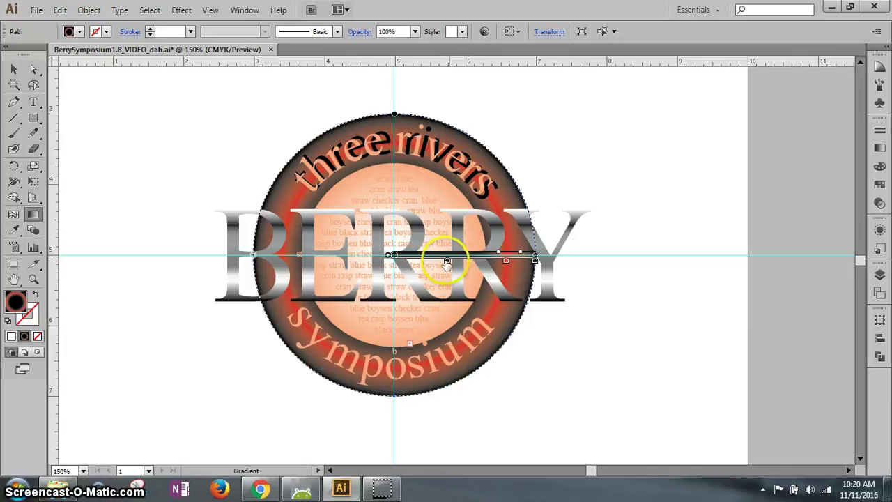
left_click_drag(446, 261, 466, 262)
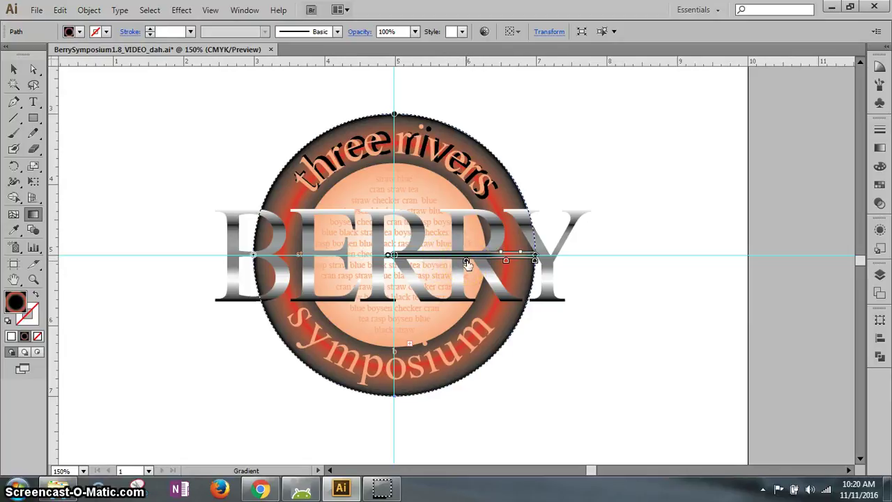
left_click_drag(469, 263, 478, 263)
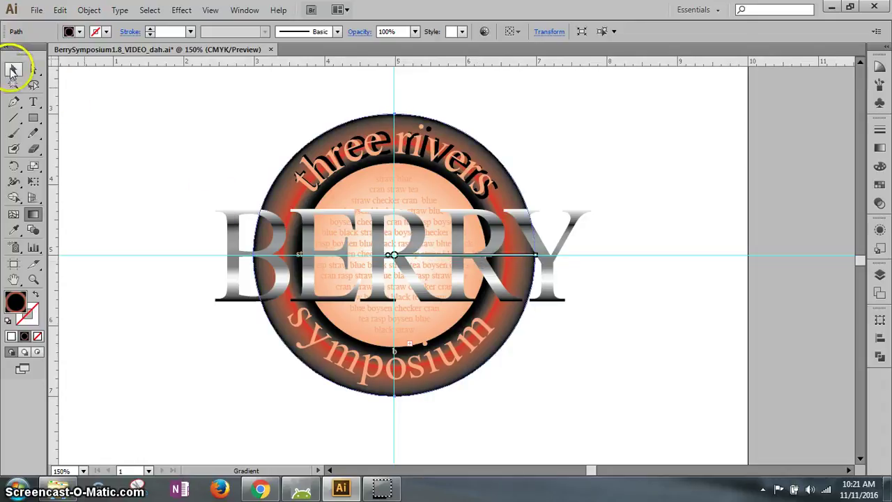
Select the BERRY lettering and give it a 1 pt outline
left_click(12, 71)
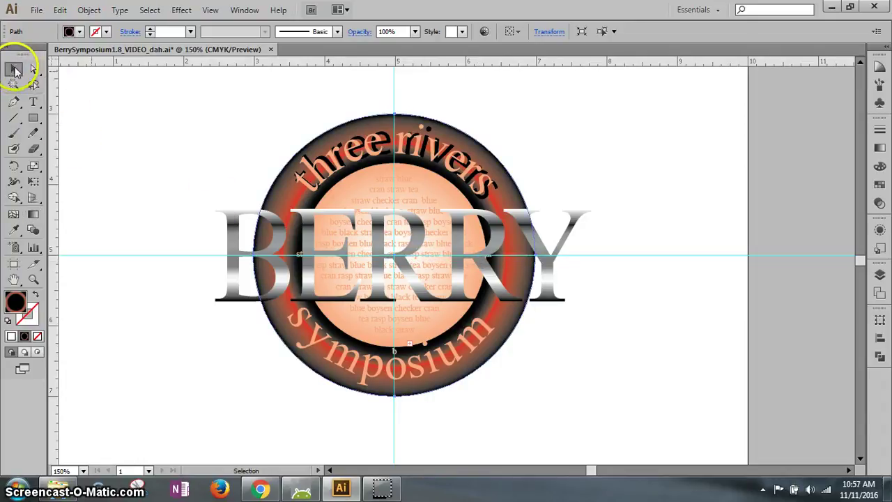
left_click(228, 213)
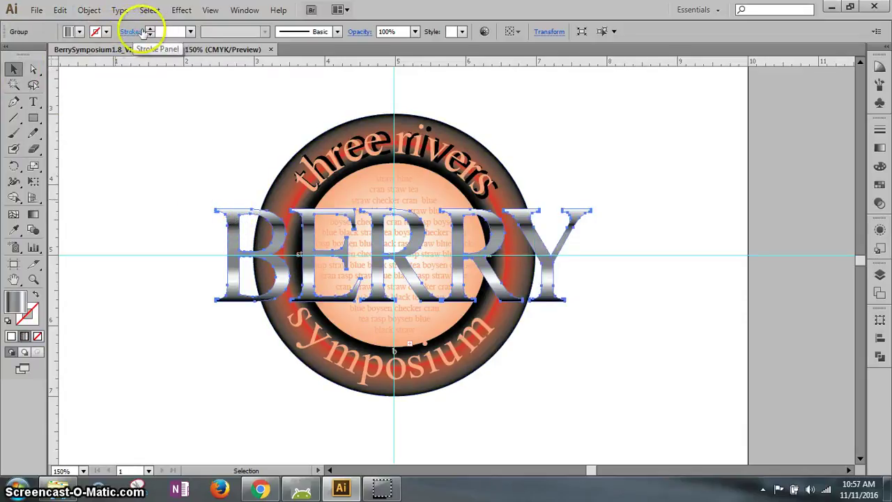
left_click(150, 29)
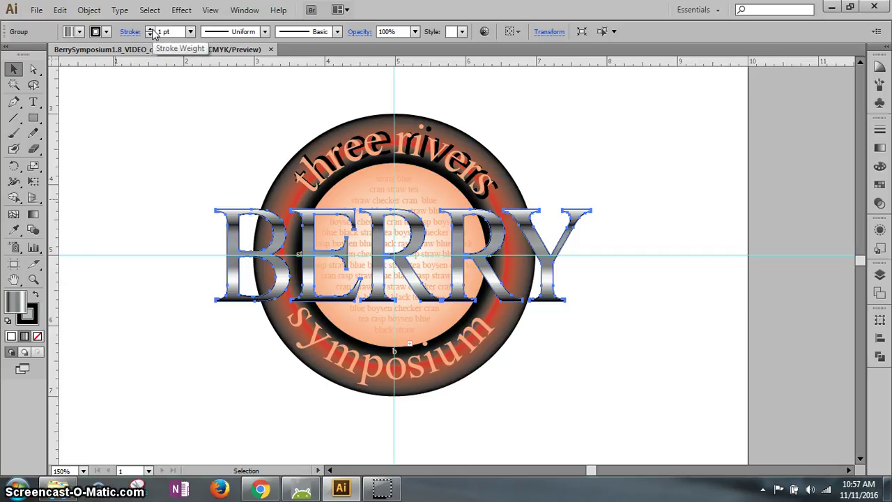
Paste a copy of BERRY behind the original and fill that copy black
left_click(60, 10)
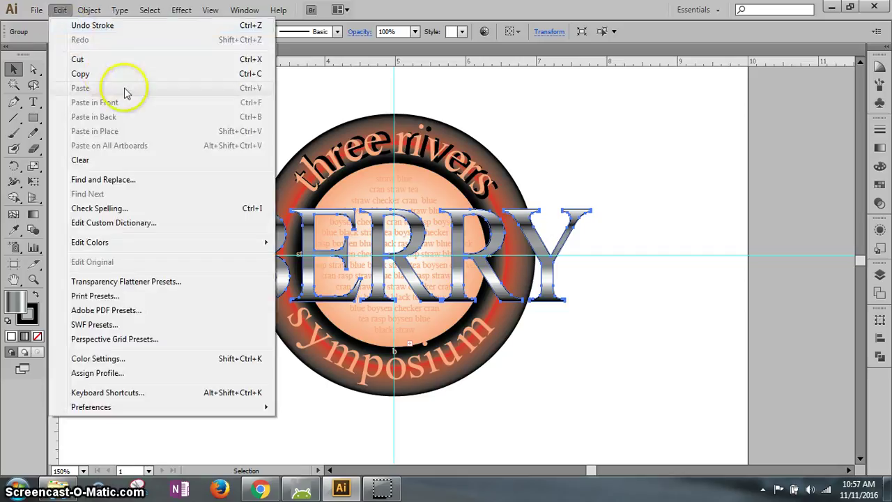
left_click(127, 81)
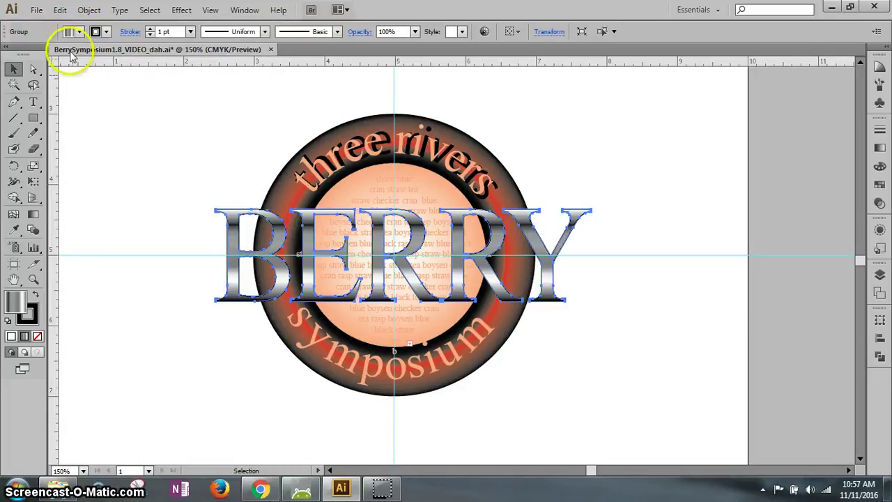
left_click(60, 10)
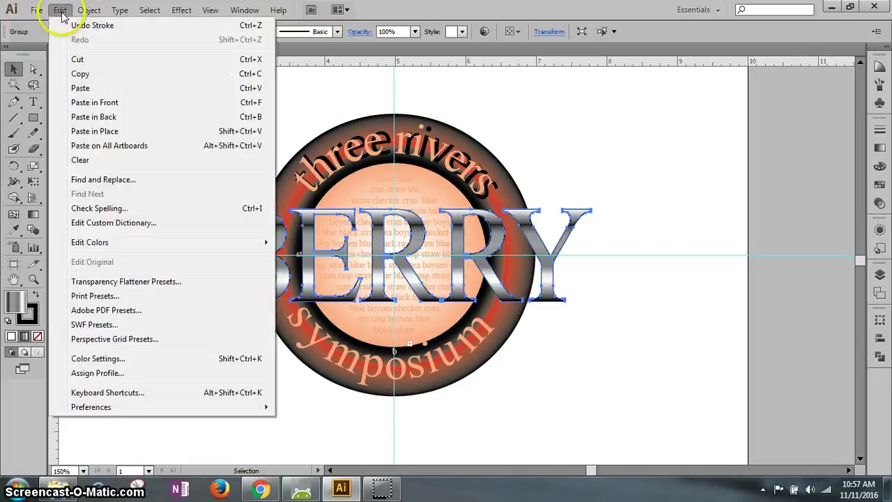
left_click(98, 117)
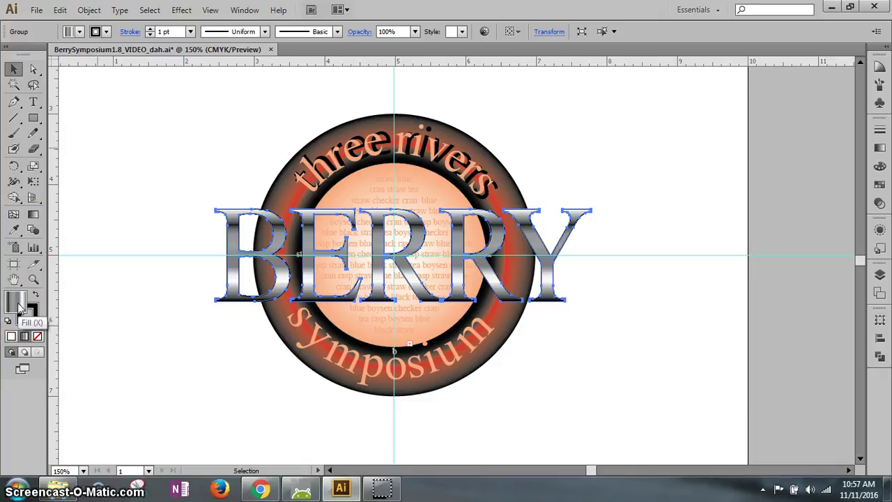
left_click(79, 32)
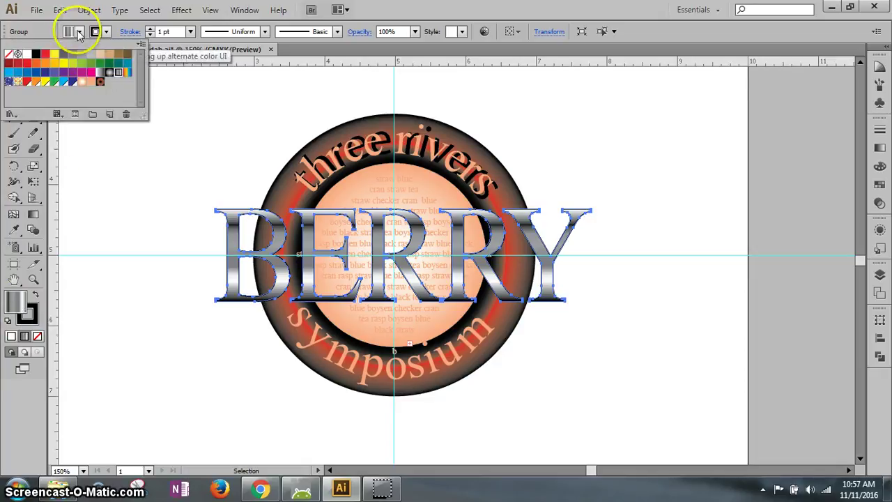
left_click(37, 54)
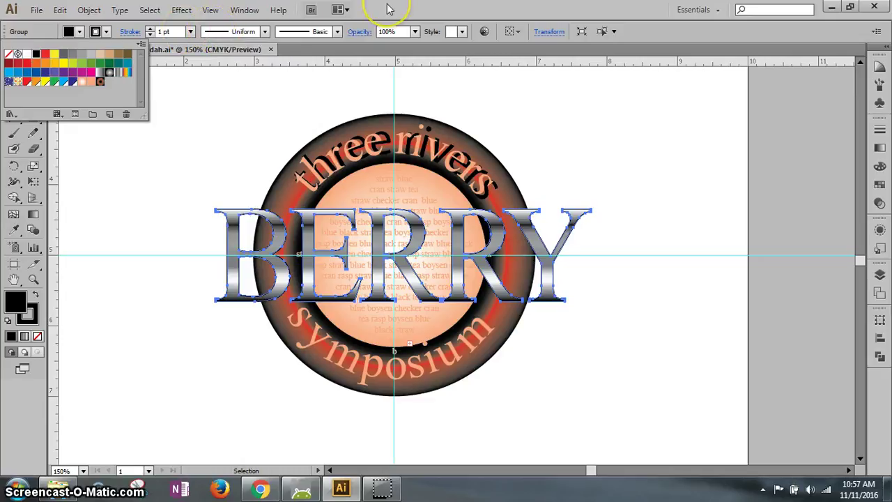
left_click(390, 9)
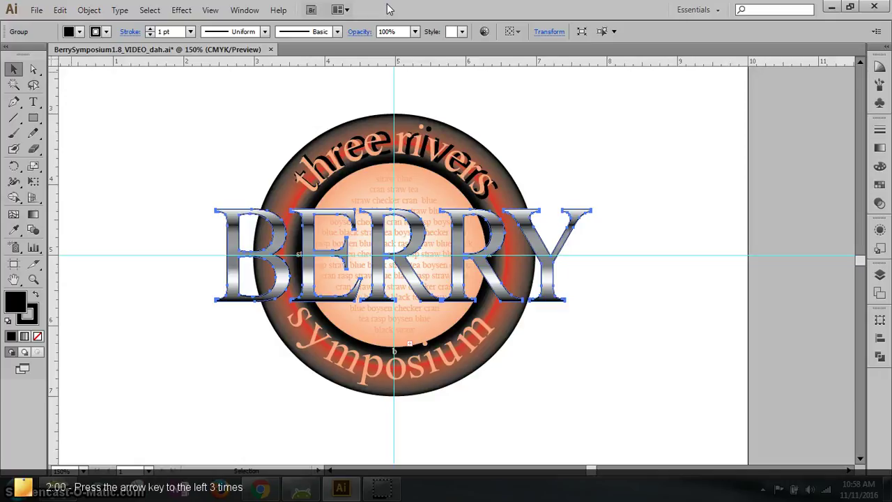
Nudge the black BERRY copy down and set the BERRY group's fill to black with Shift+X
key("Down")
key("Down")
key("Down")
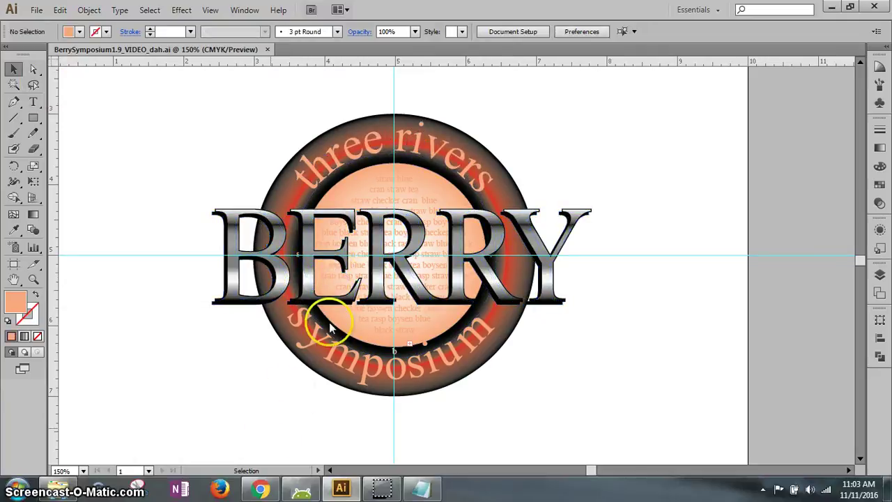
left_click(272, 222)
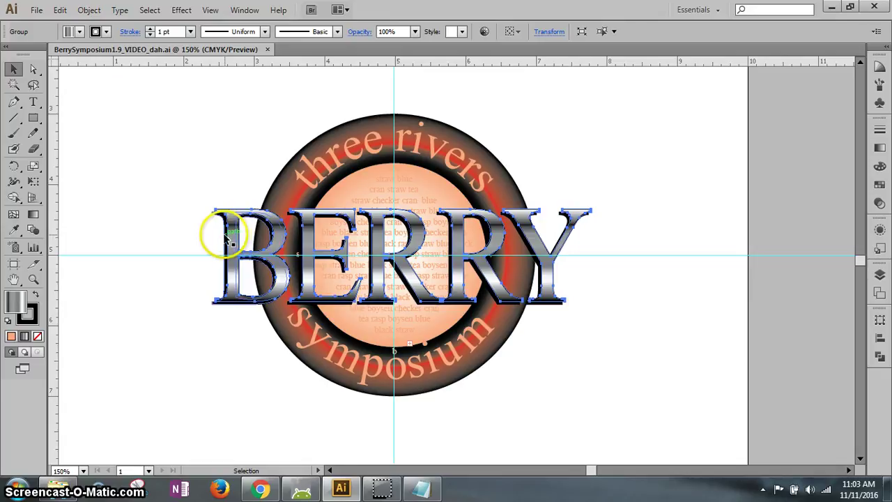
key("shift+x")
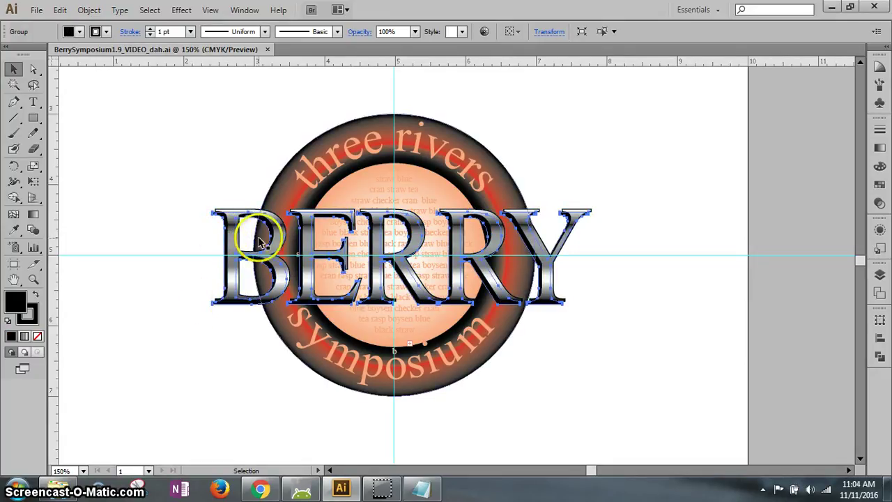
Copy the curved 'symposium' text and paste the copy behind the original
left_click(341, 363)
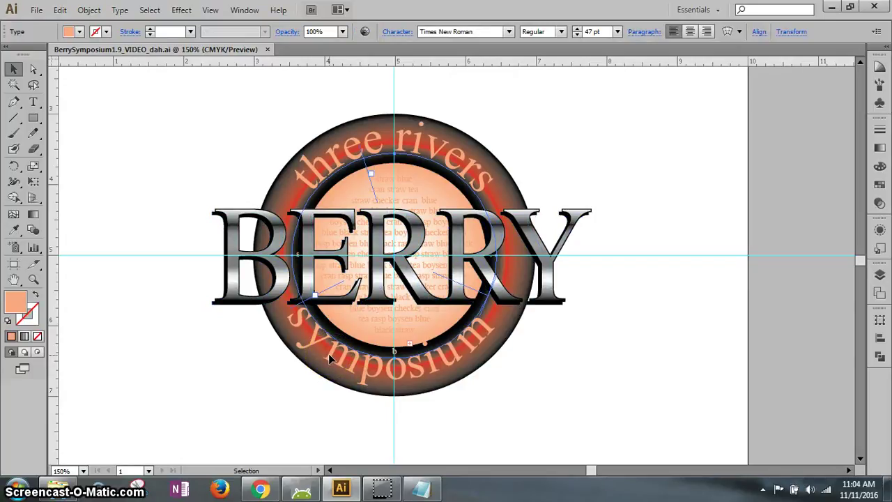
left_click(342, 376, "ctrl")
left_click(60, 10)
left_click(81, 73)
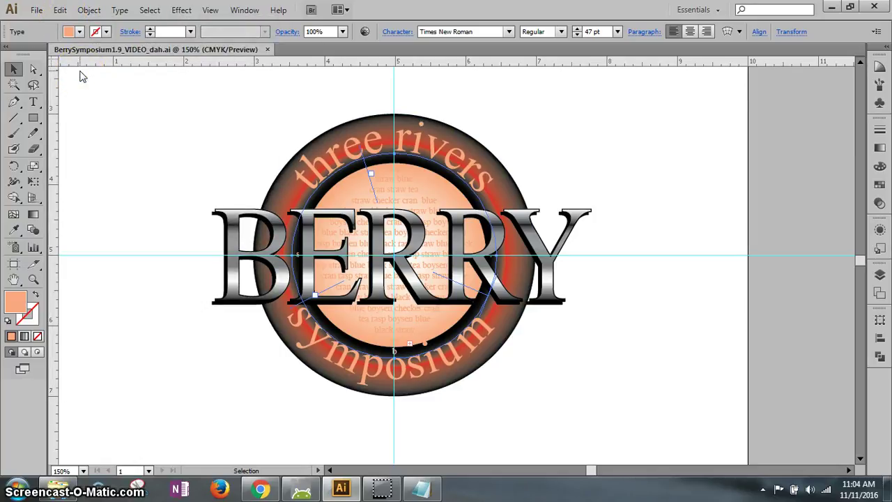
left_click(60, 11)
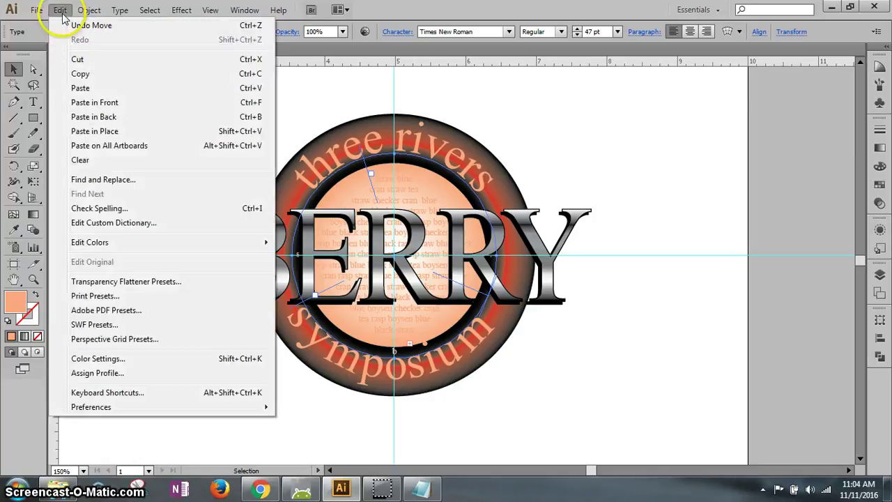
left_click(83, 119)
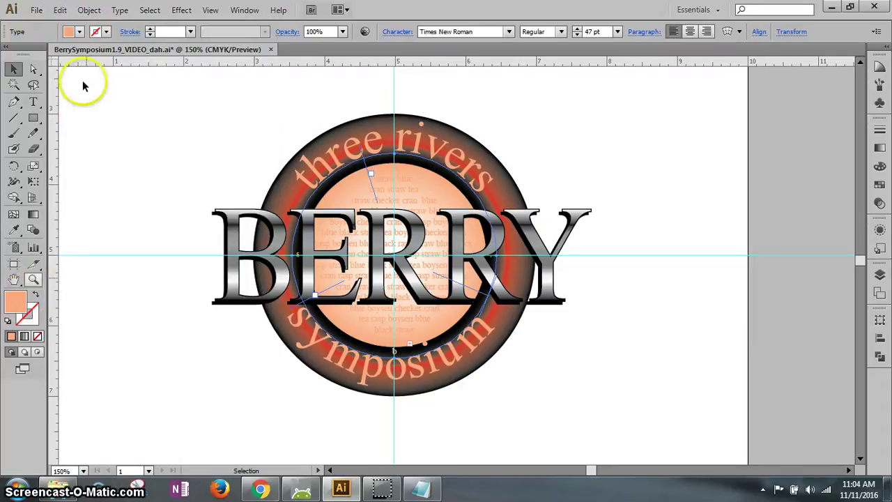
Fill the 'symposium' copy black and nudge it left and down as a shadow
left_click(78, 32)
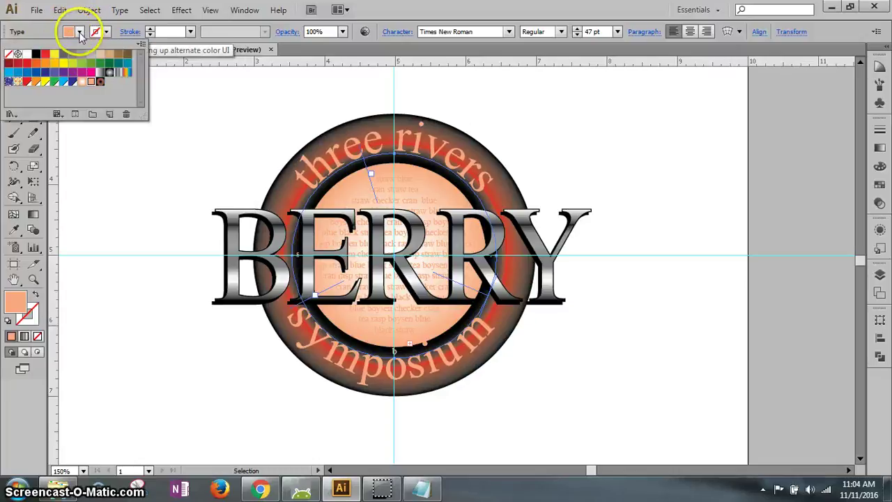
left_click(36, 54)
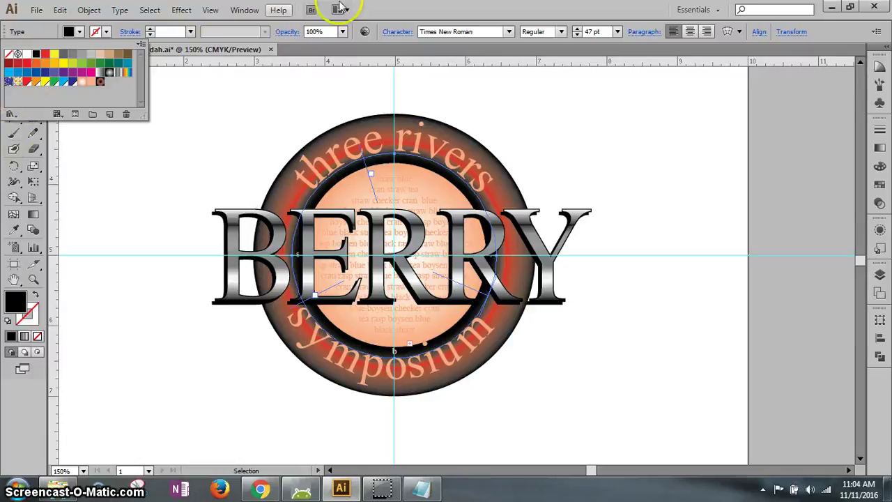
left_click(369, 9)
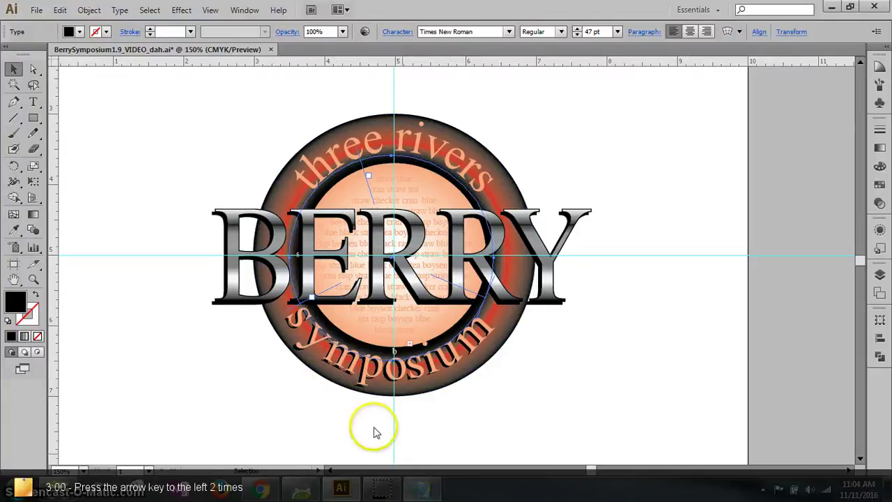
left_click(341, 351)
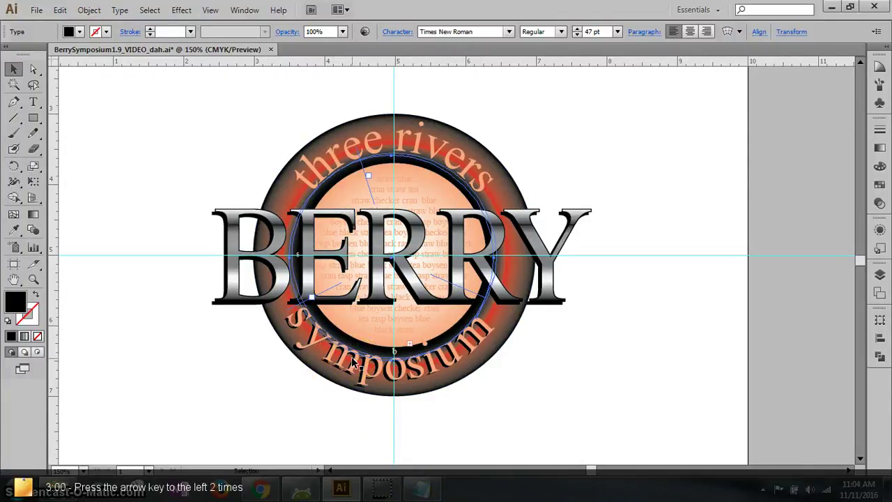
key("Left")
key("Left")
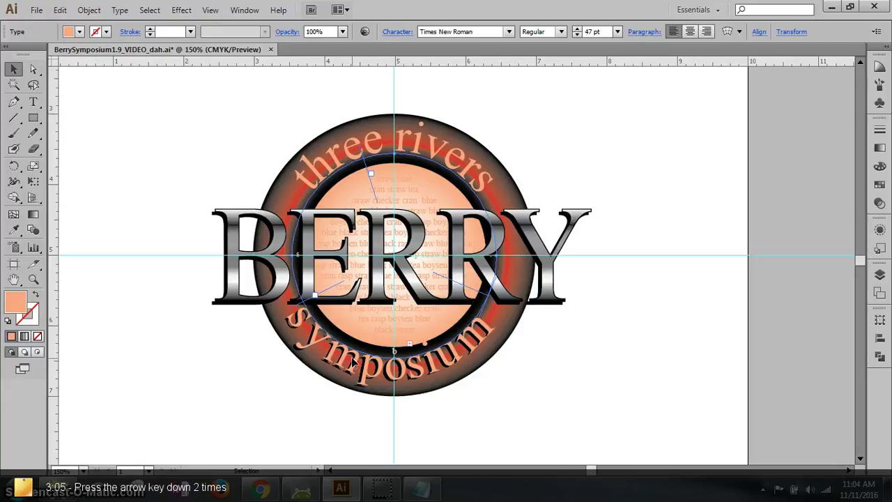
key("Down")
key("Down")
key("Down")
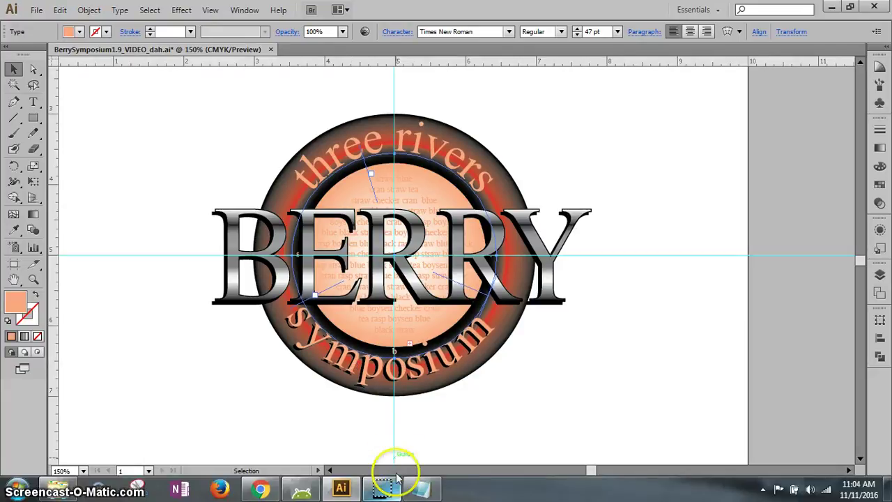
Copy the curved 'three rivers' text, paste it in back, and fill the copy black
left_click(149, 160)
left_click(328, 160)
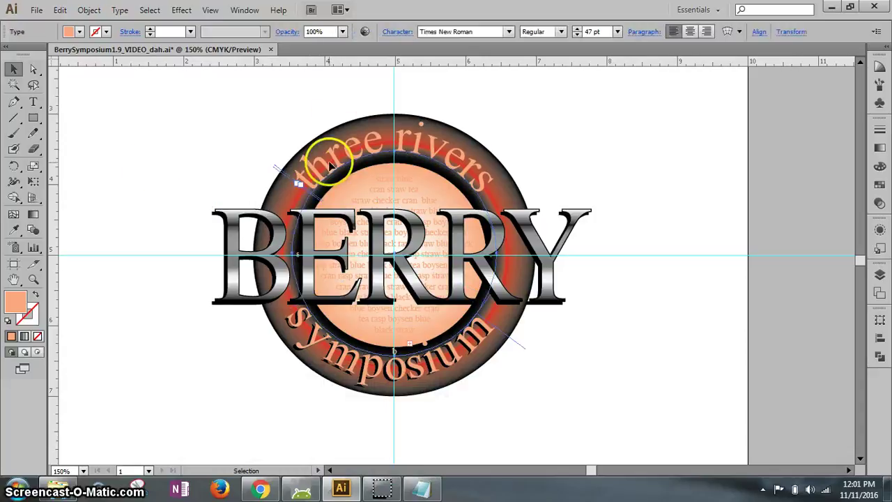
left_click(60, 10)
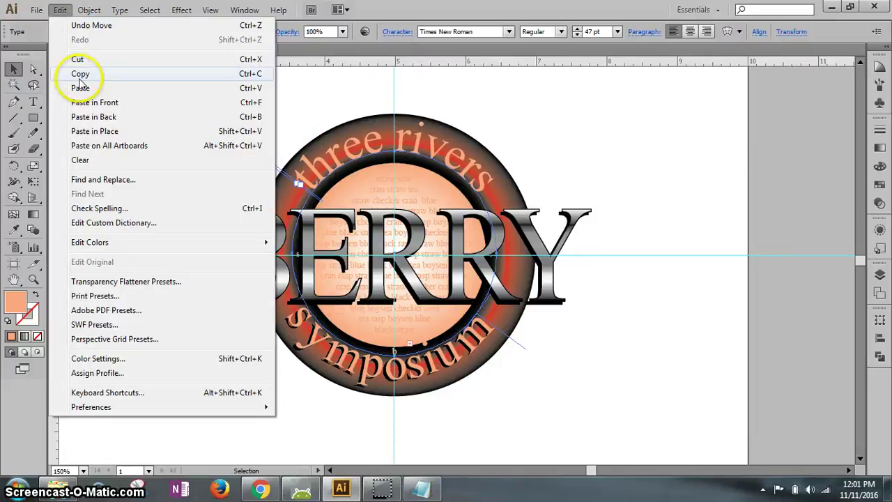
left_click(80, 74)
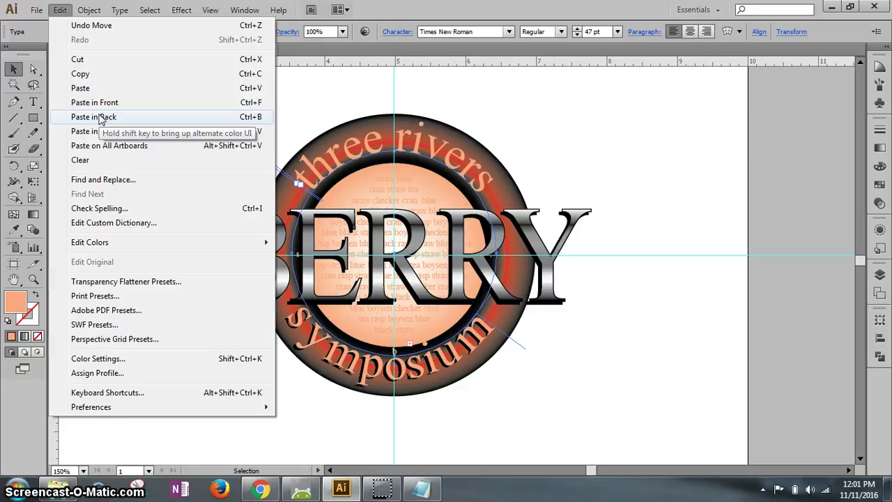
left_click(99, 117)
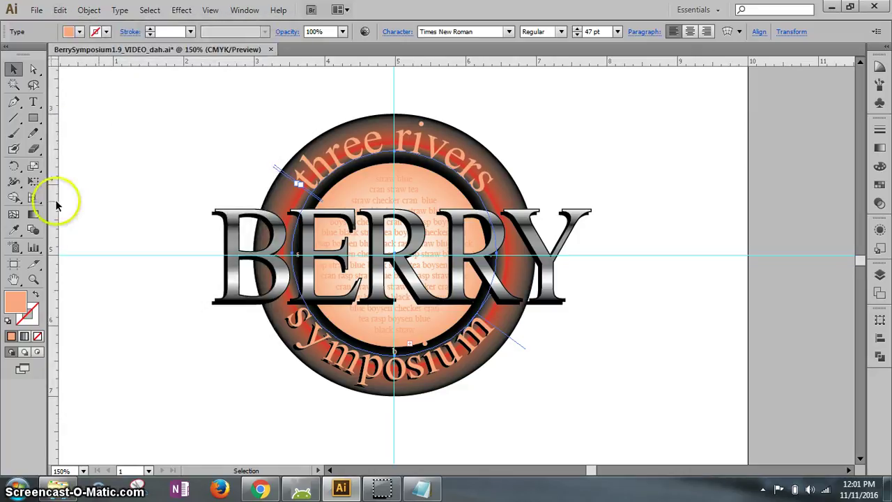
left_click(80, 32)
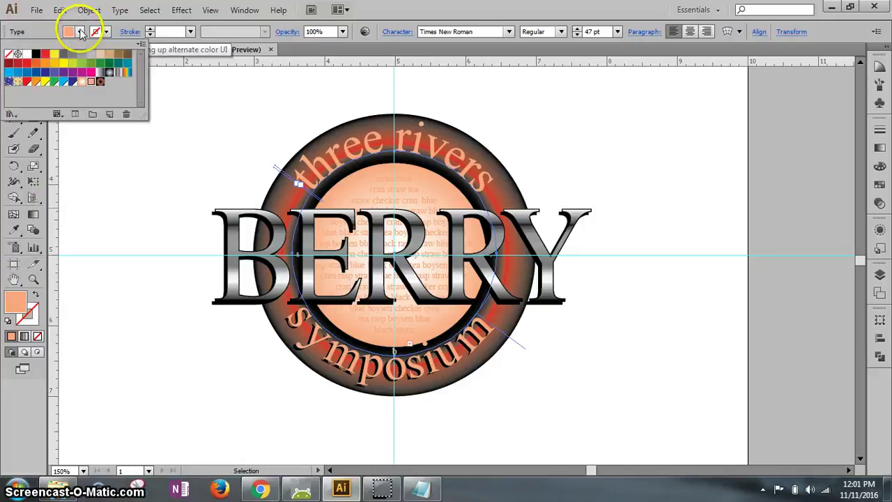
left_click(37, 55)
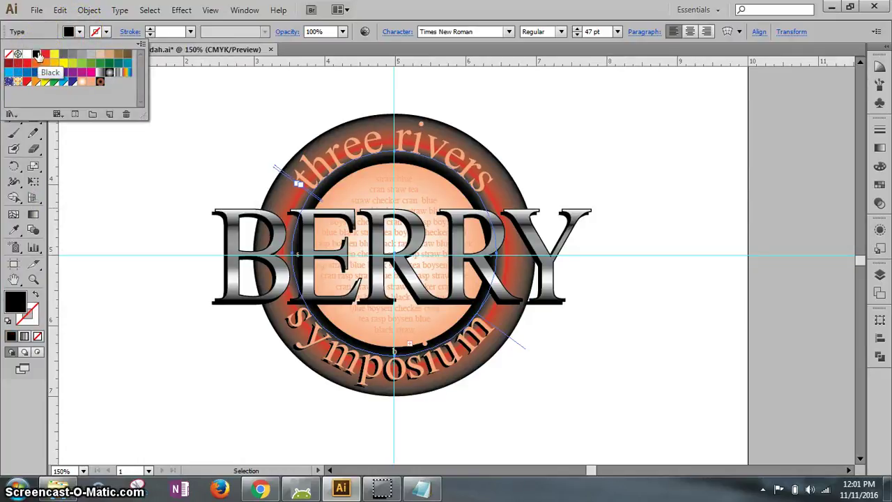
left_click(388, 7)
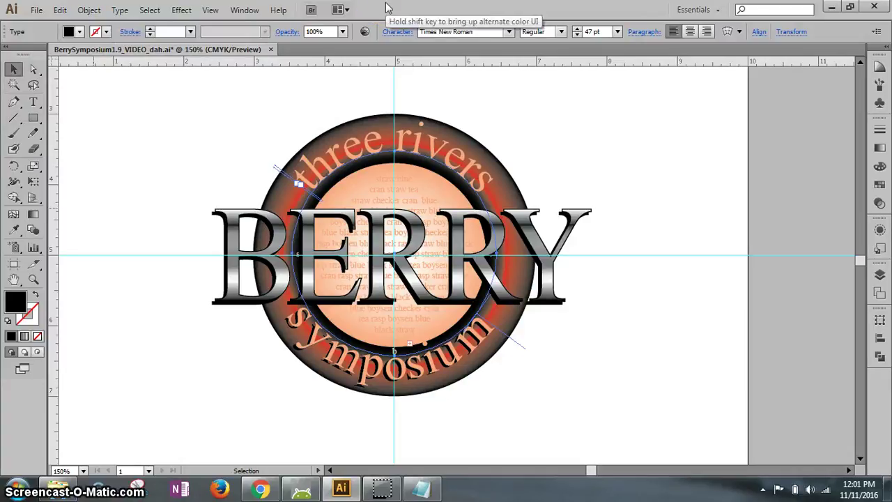
Slide the 'three rivers' shadow copy along its circular path and zoom in to check it
left_click_drag(301, 174, 296, 183)
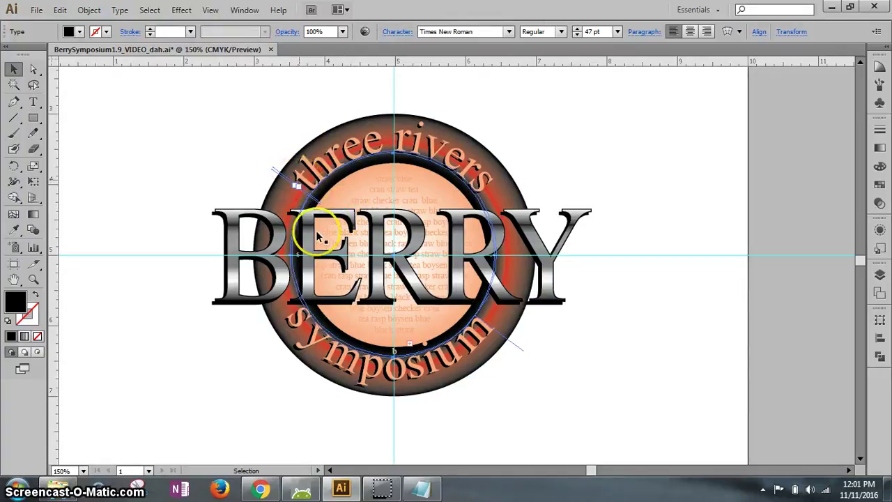
left_click(32, 278)
left_click_drag(288, 135, 356, 220)
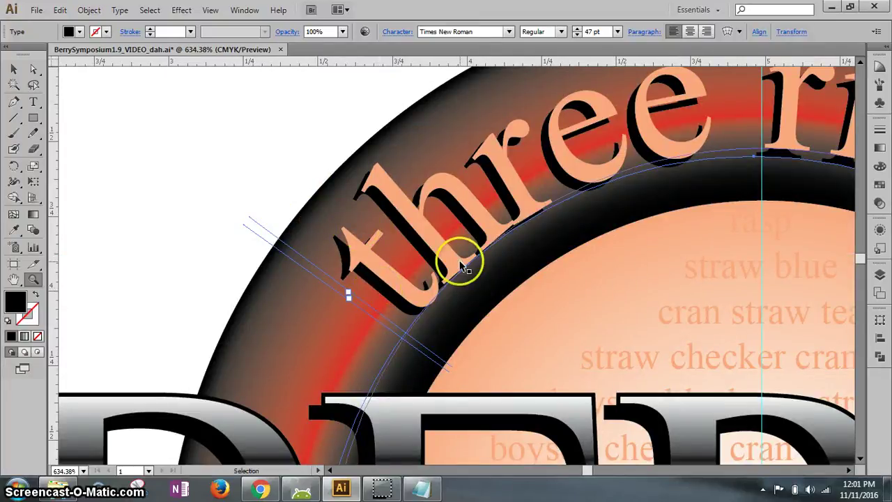
key("ctrl+minus")
key("ctrl+minus")
key("ctrl+minus")
key("ctrl+minus")
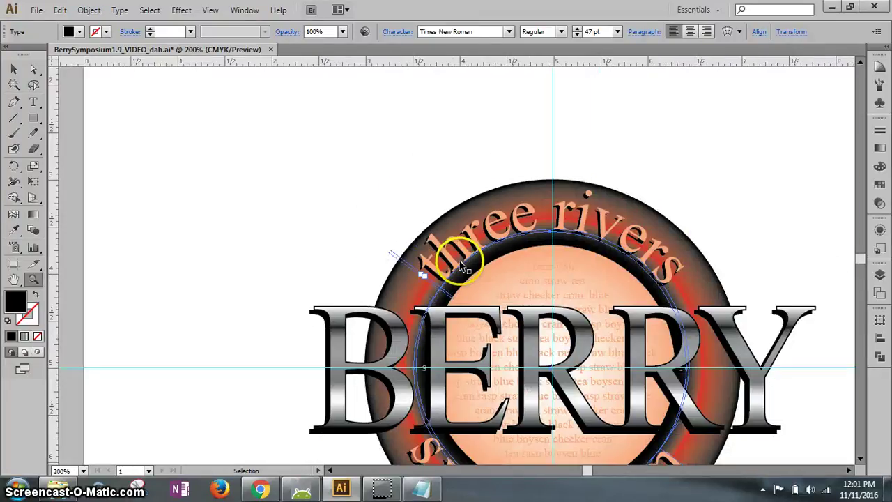
key("ctrl+minus")
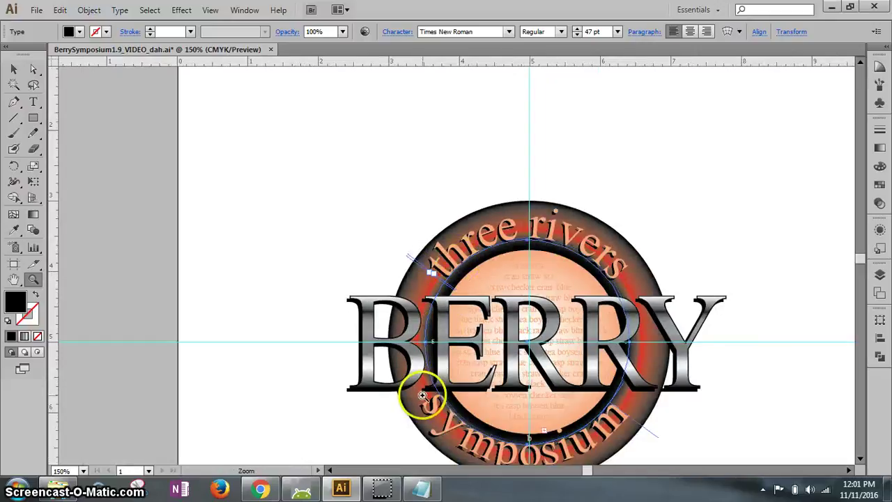
Zoom in on the 'sym' letters, then fit all in window and zoom onto the badge
left_click_drag(418, 395, 486, 452)
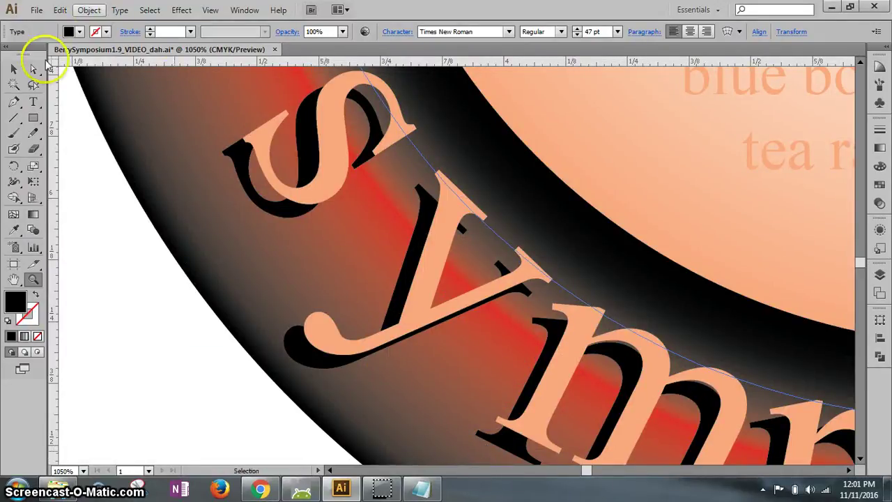
left_click(14, 69)
left_click(244, 11)
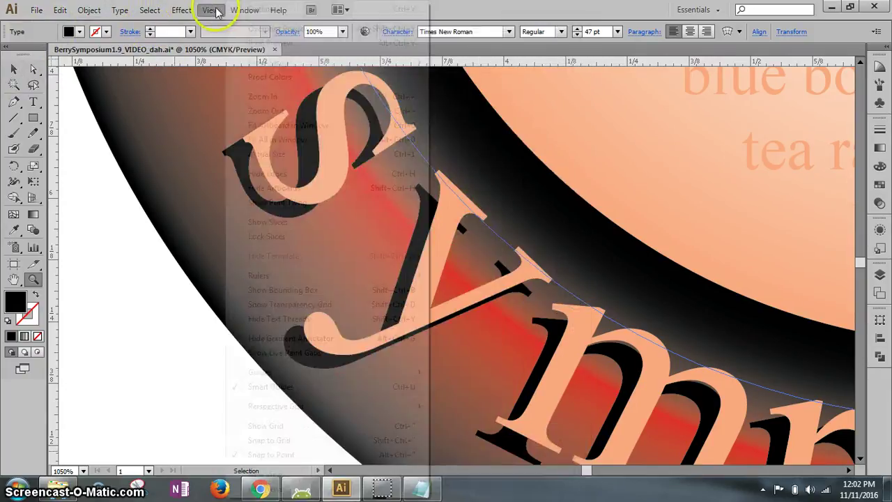
left_click(210, 10)
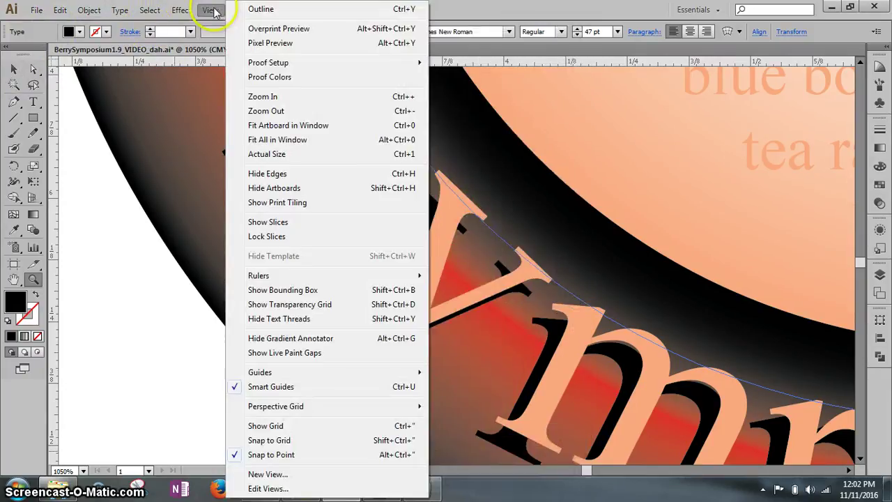
left_click(294, 142)
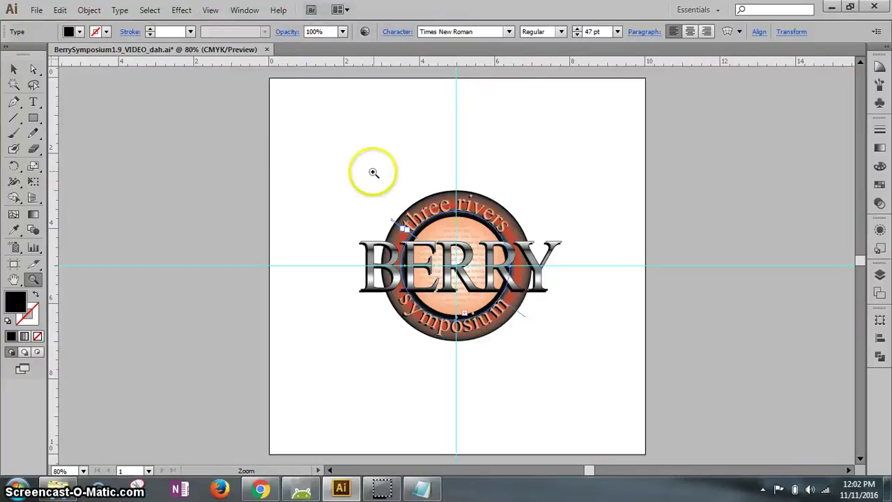
mouse_move(348, 173)
left_mouse_down()
mouse_move(597, 322)
mouse_move(564, 349)
left_mouse_up()
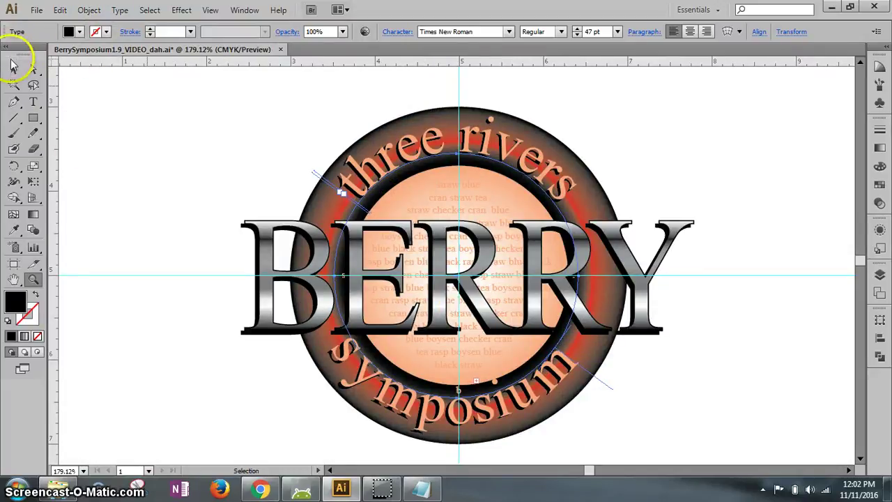
Unlock all artwork and select every object in the badge
left_click(14, 71)
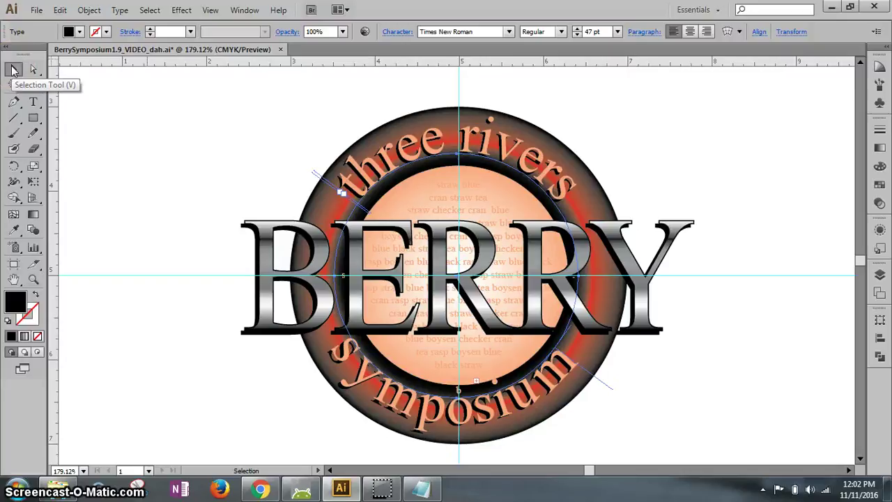
left_click(264, 235)
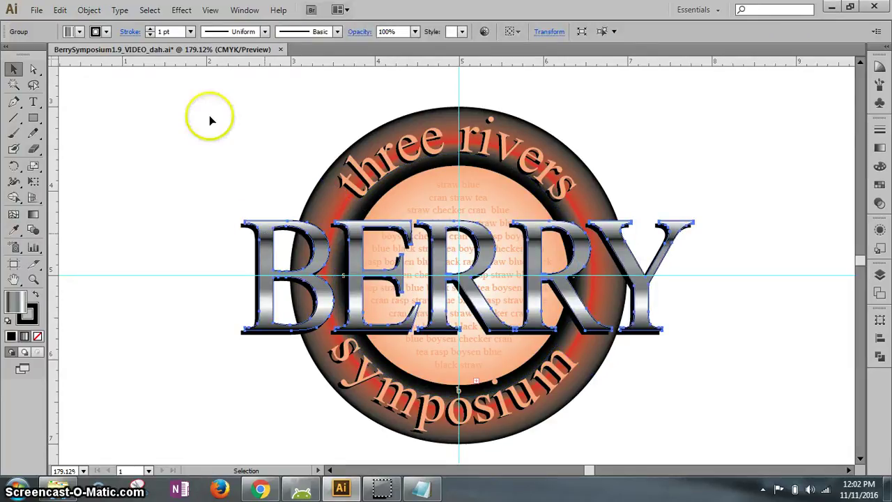
left_click(89, 11)
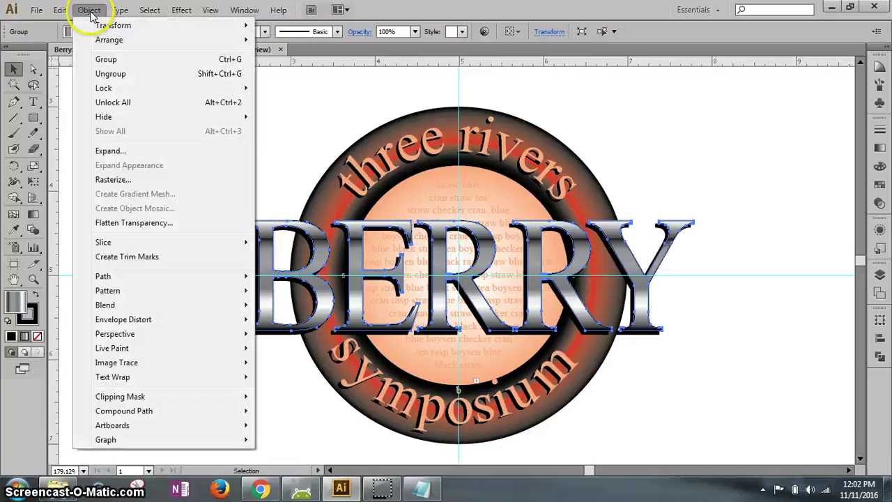
left_click(118, 106)
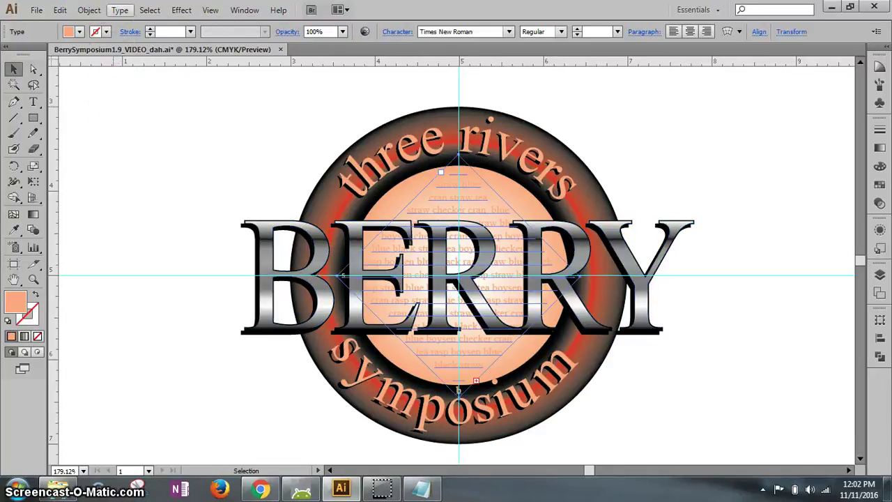
left_click(149, 9)
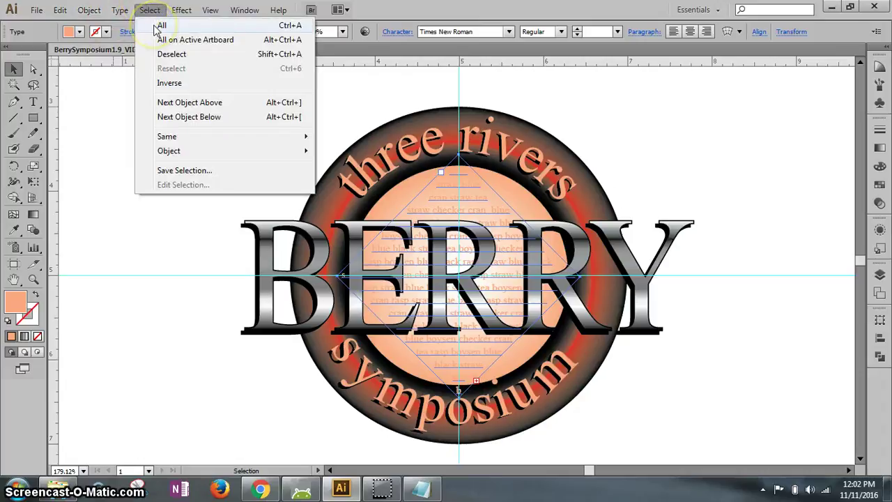
left_click(160, 26)
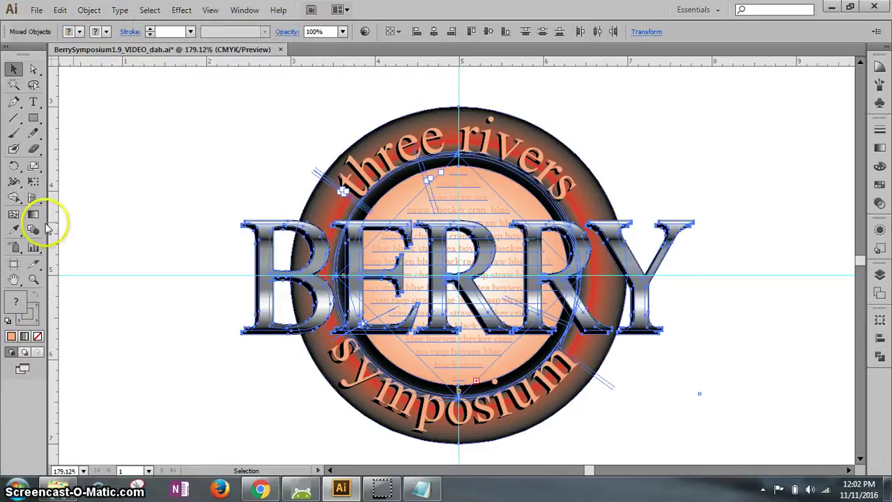
Rotate the entire selection 15° using the Rotate dialog
left_click(14, 167)
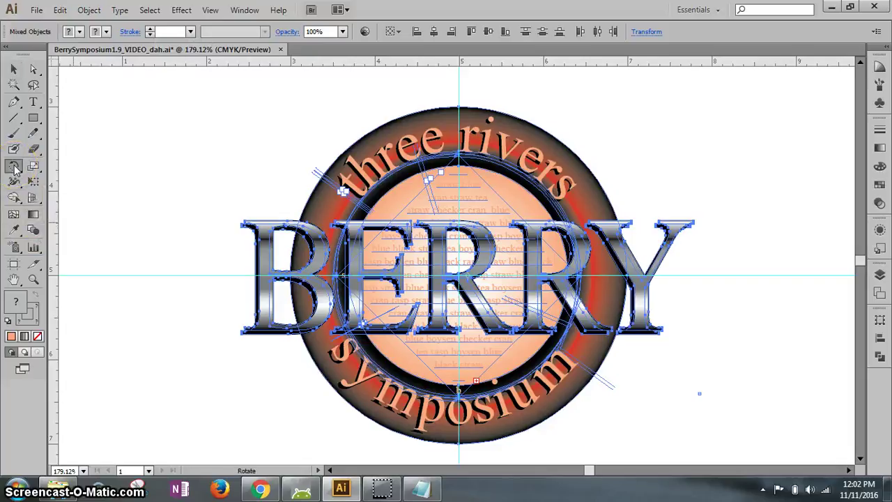
double_click(14, 167)
type("15")
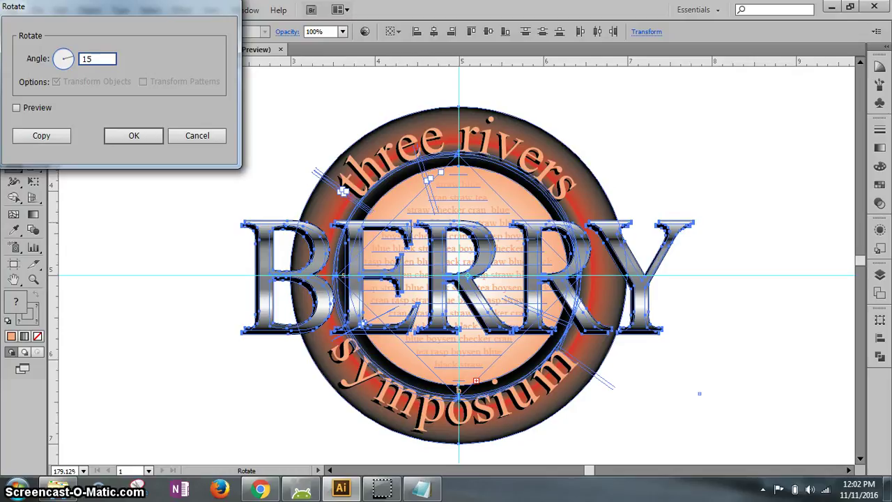
left_click(134, 136)
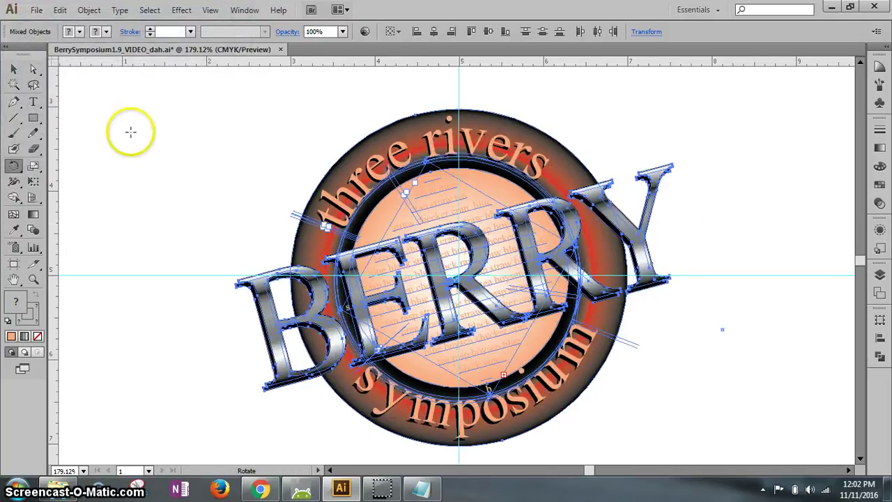
left_click(14, 71)
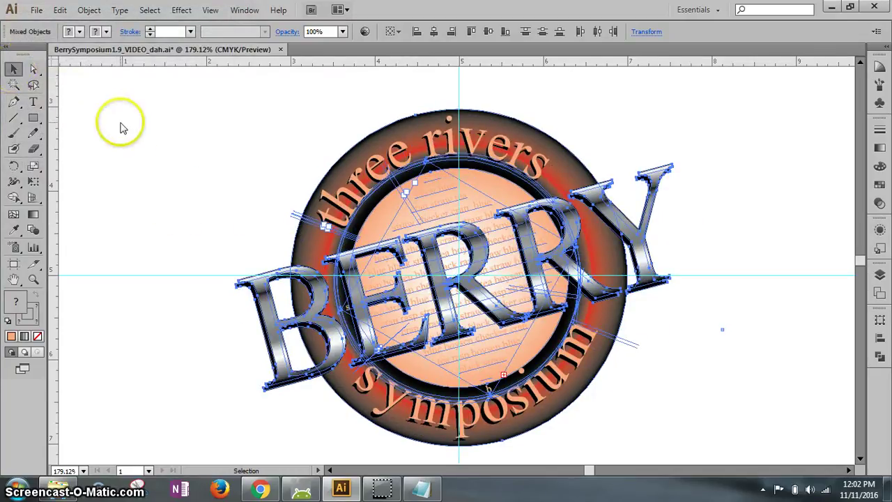
Fit the whole artboard in the window and deselect to preview the tilted badge
left_click(211, 10)
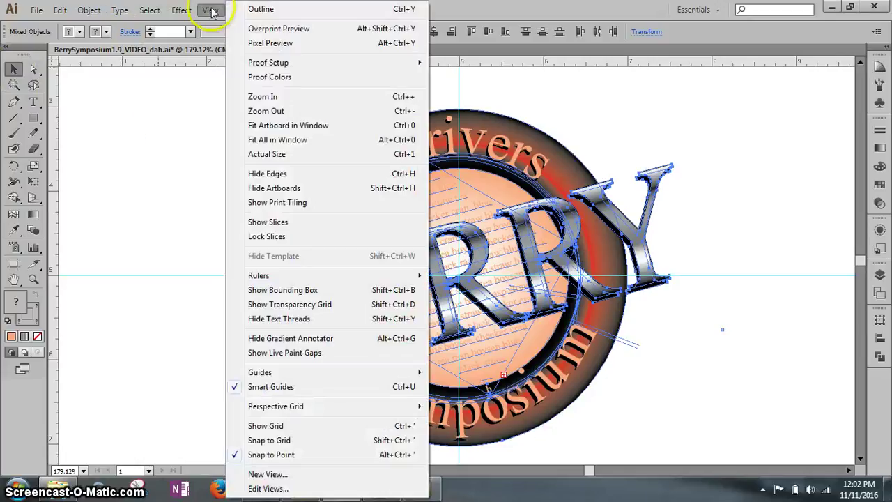
left_click(261, 143)
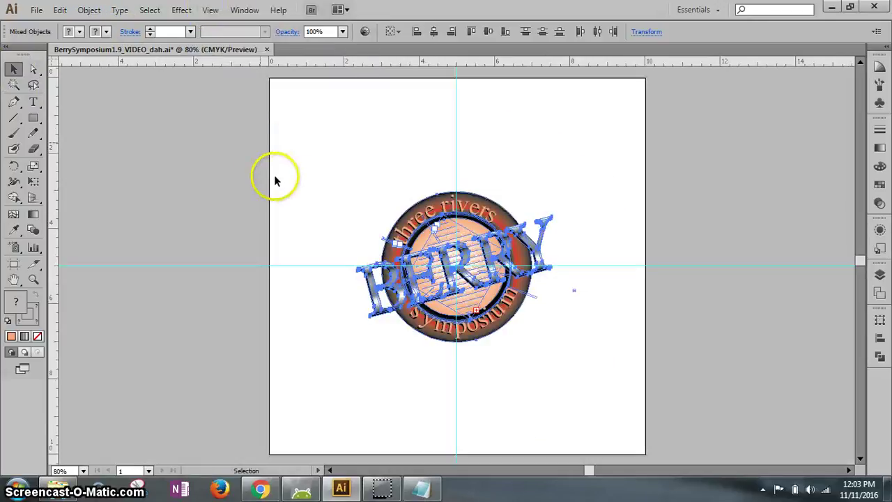
left_click(320, 185)
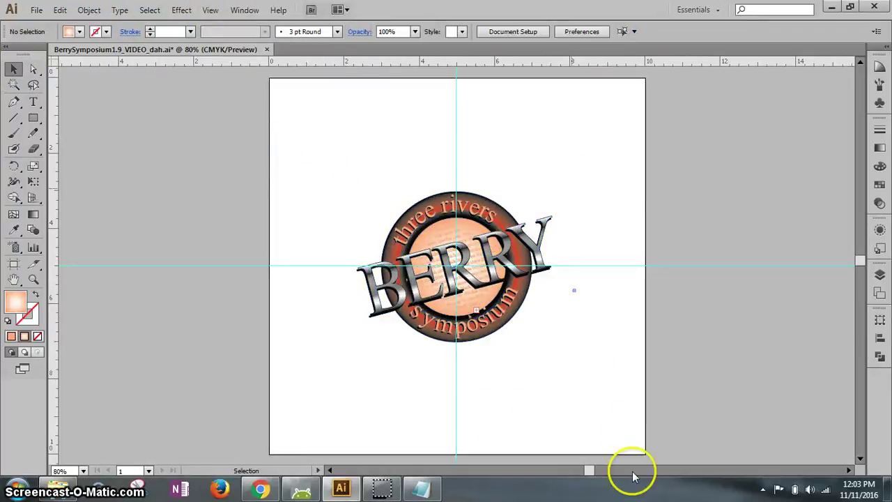